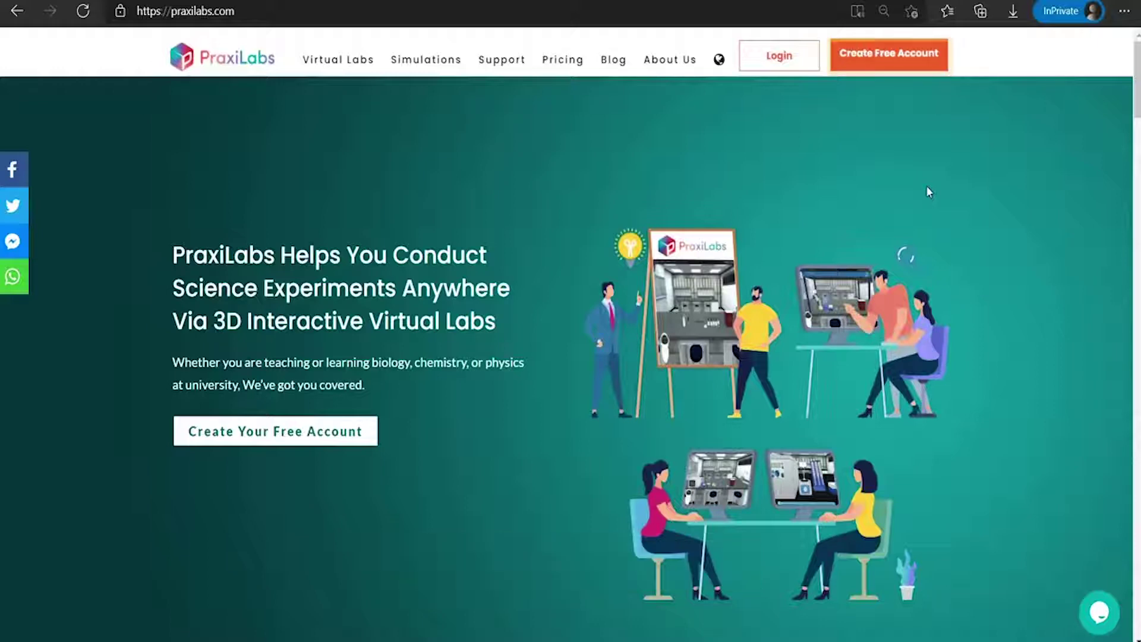
- Fill in and submit the Join PraxiLabs form to create a free account
left_click(907, 55)
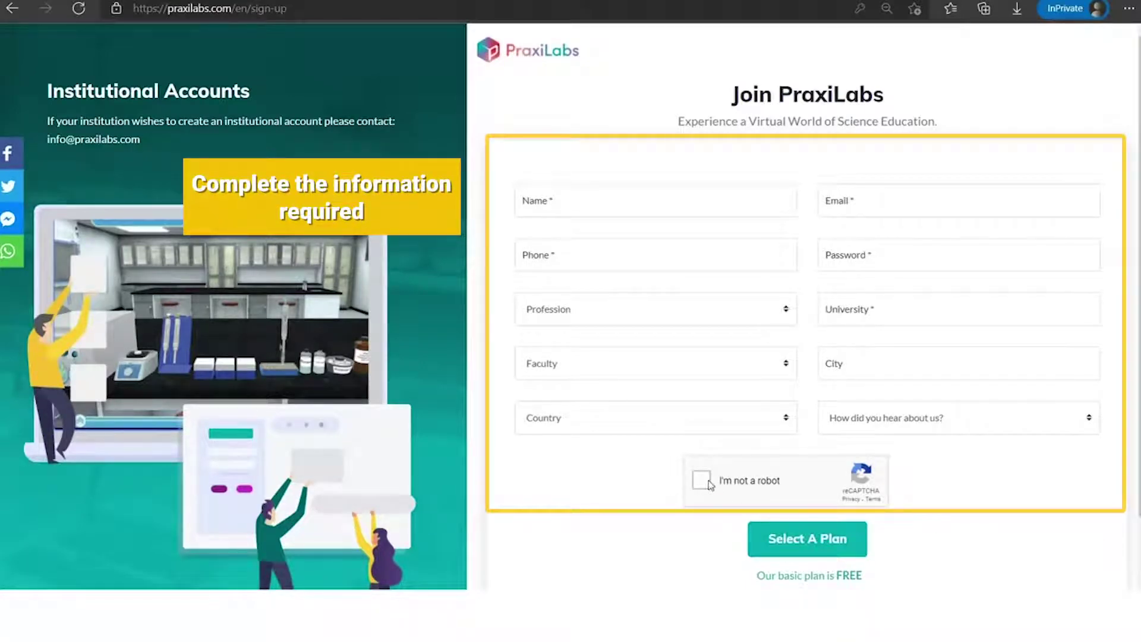
left_click(808, 541)
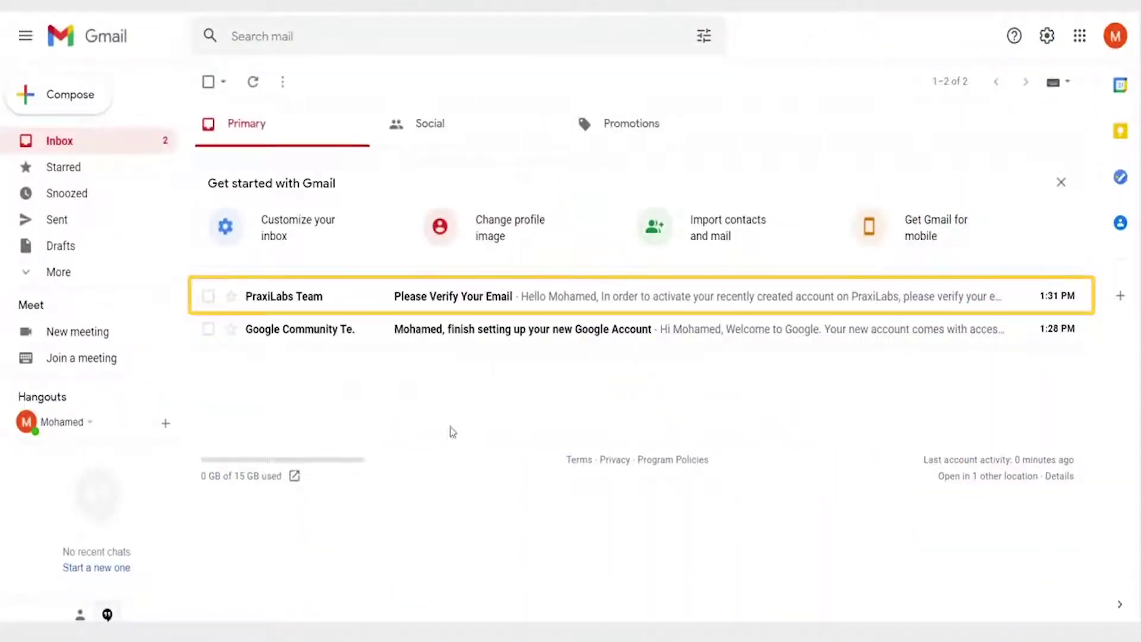
- Open the PraxiLabs Team 'Please Verify Your Email' message in the Gmail inbox
left_click(432, 297)
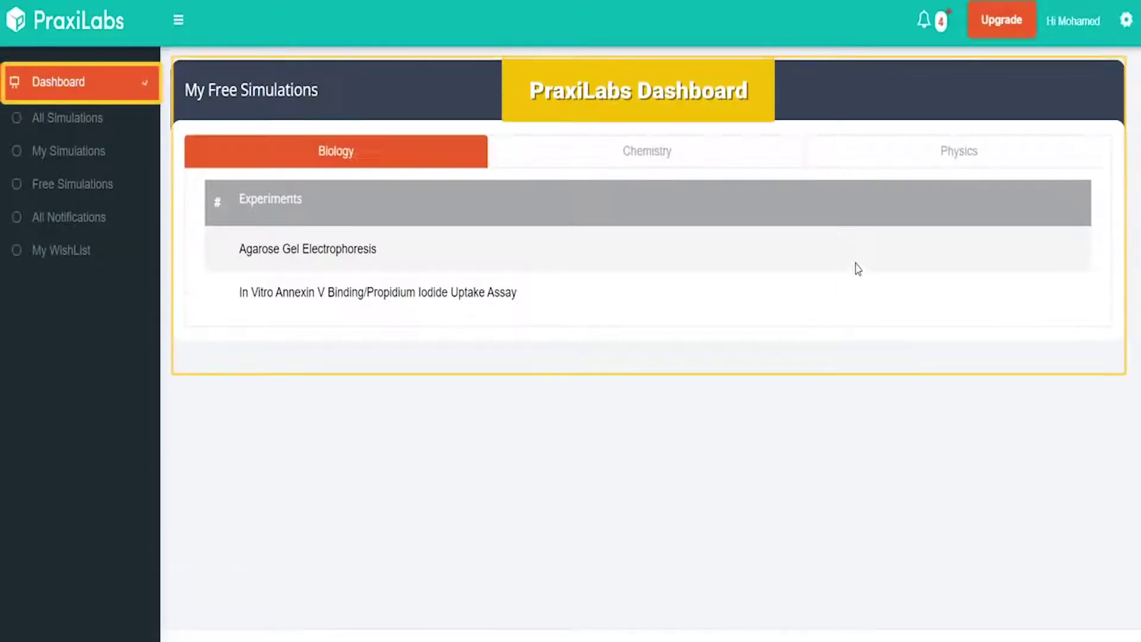
- Browse the Chemistry and Physics tabs, add RNA Extraction from All Simulations, then return to Free Simulations
left_click(598, 147)
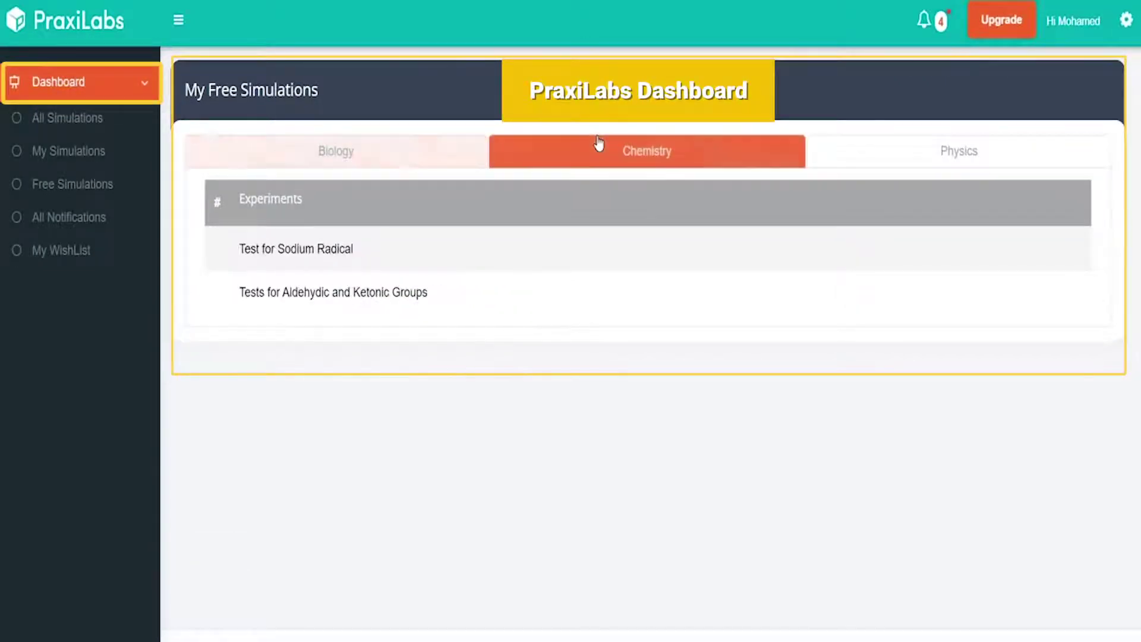
left_click(928, 161)
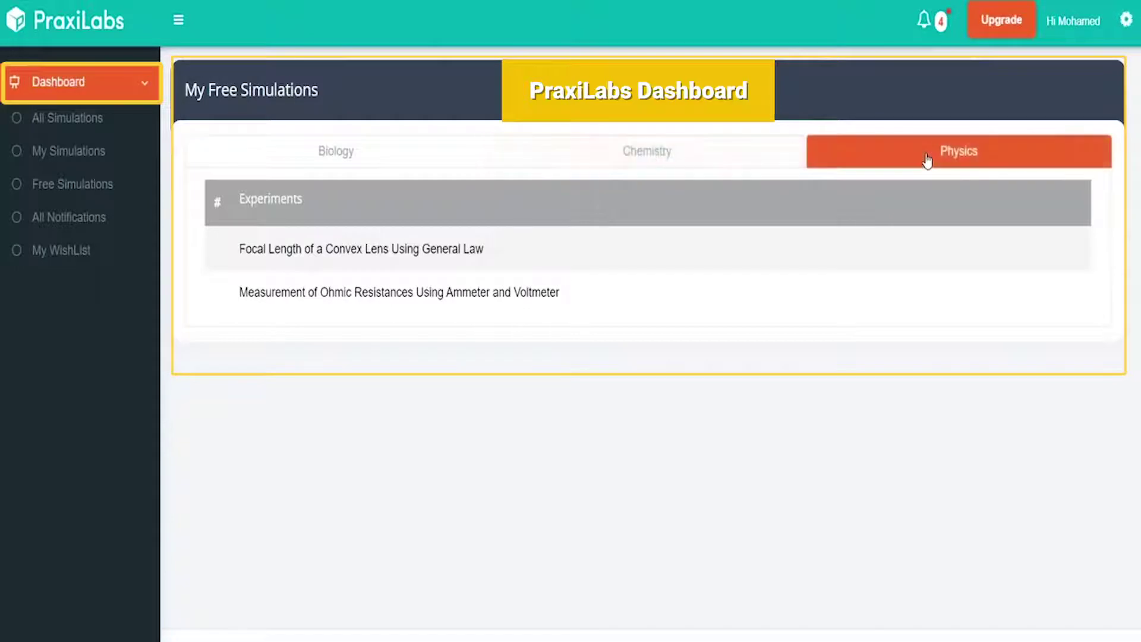
left_click(77, 122)
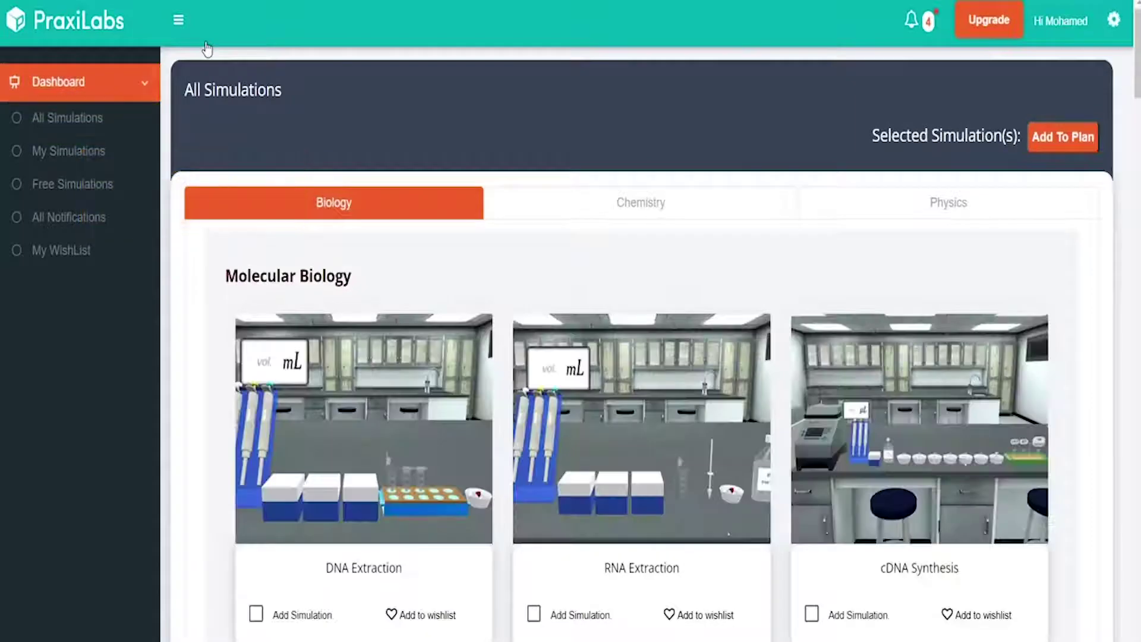
left_click_drag(1137, 49, 1137, 116)
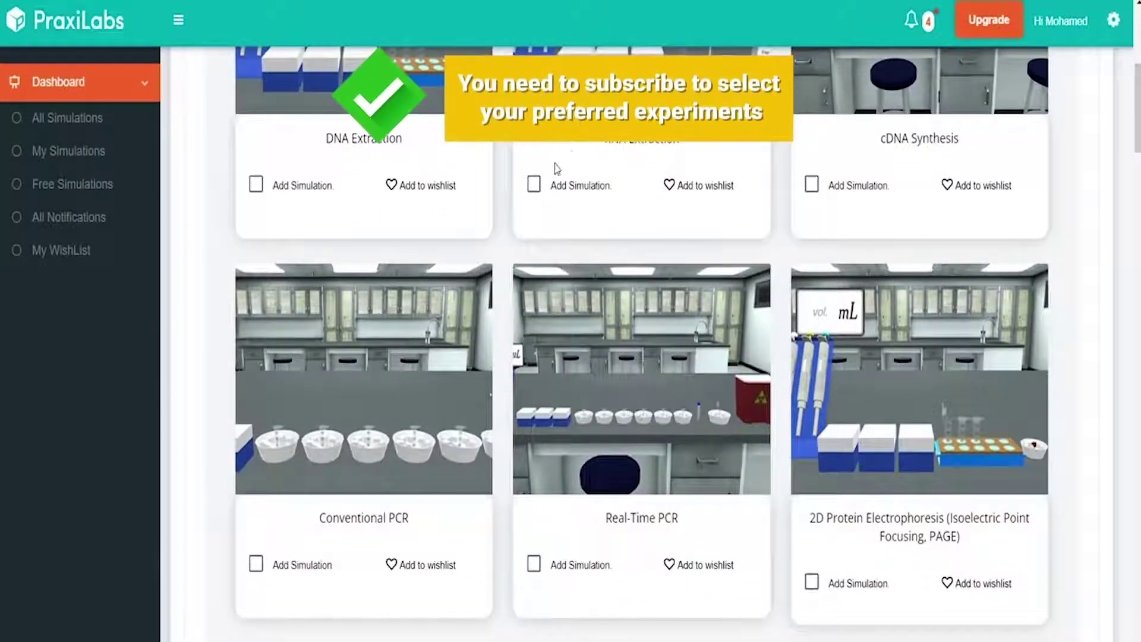
left_click(534, 186)
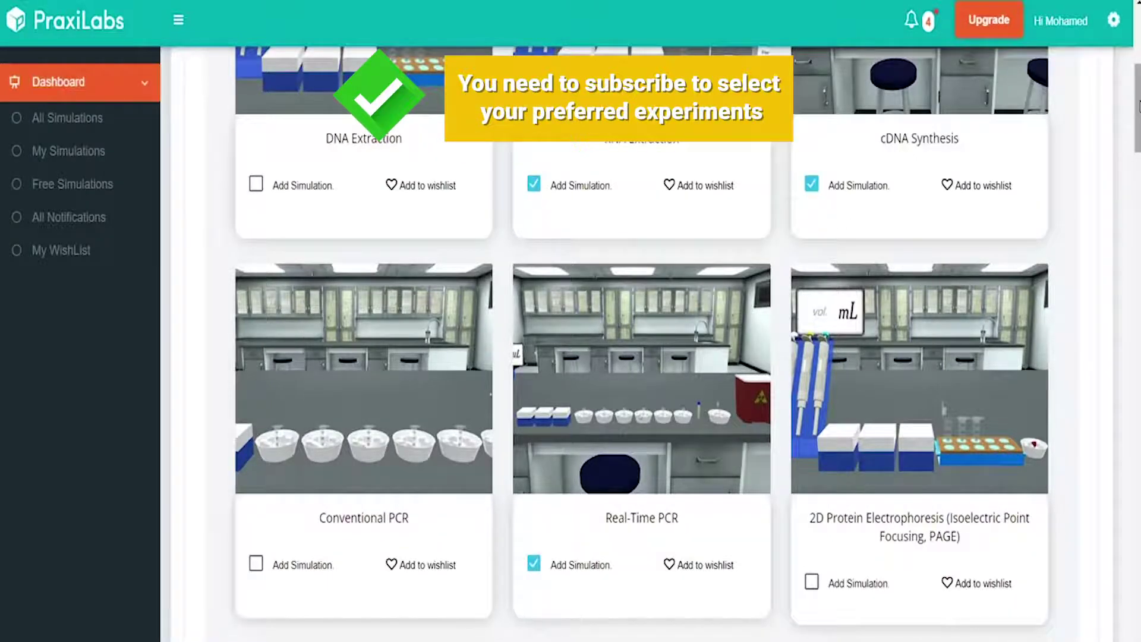
left_click_drag(1137, 102, 1136, 199)
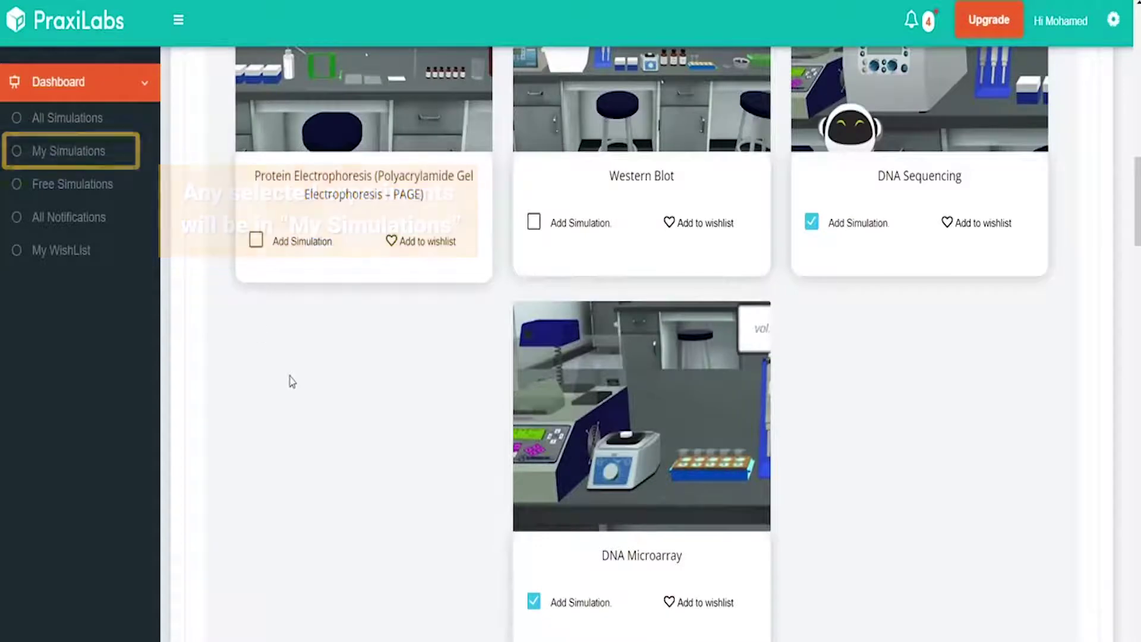
left_click(73, 184)
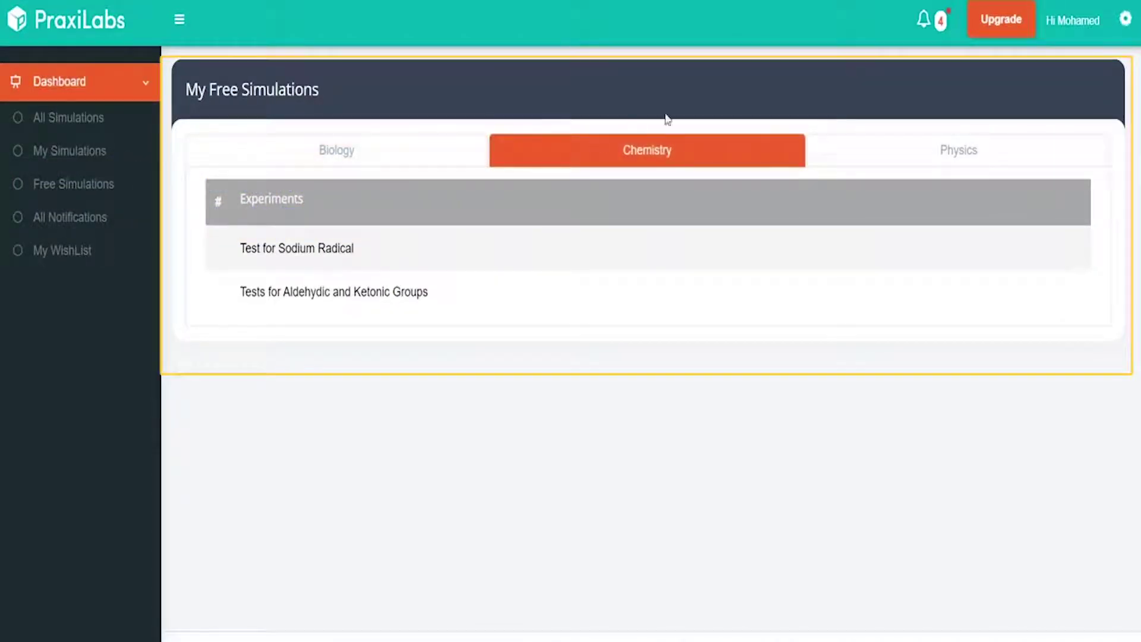
- Launch Agarose Gel Electrophoresis from the Biology tab in English and proceed past the objective
left_click(848, 151)
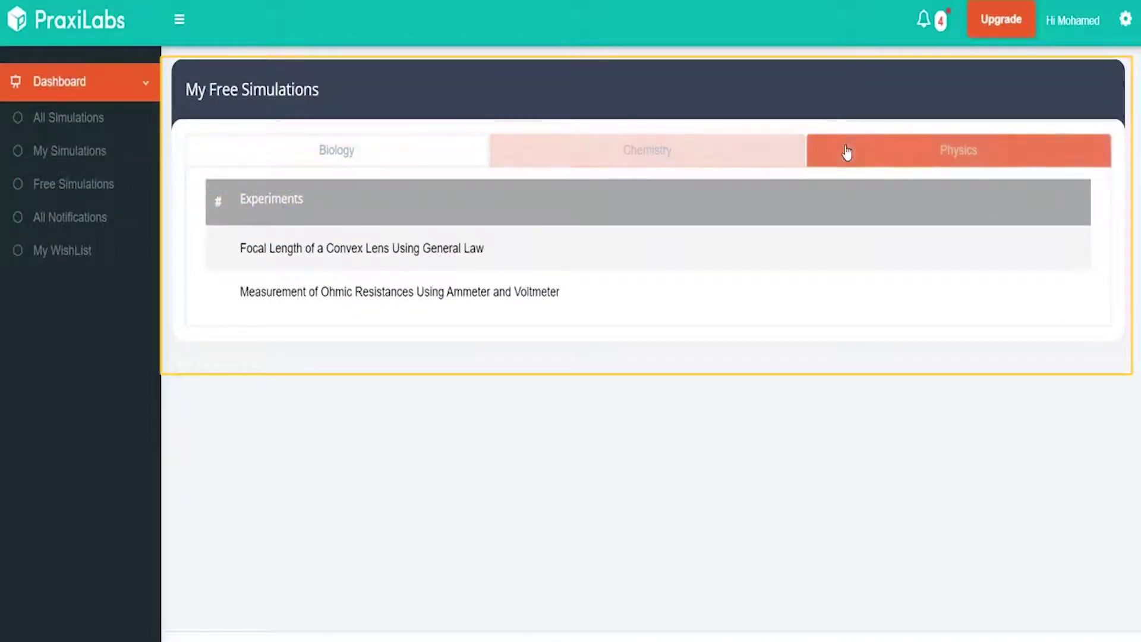
left_click(344, 148)
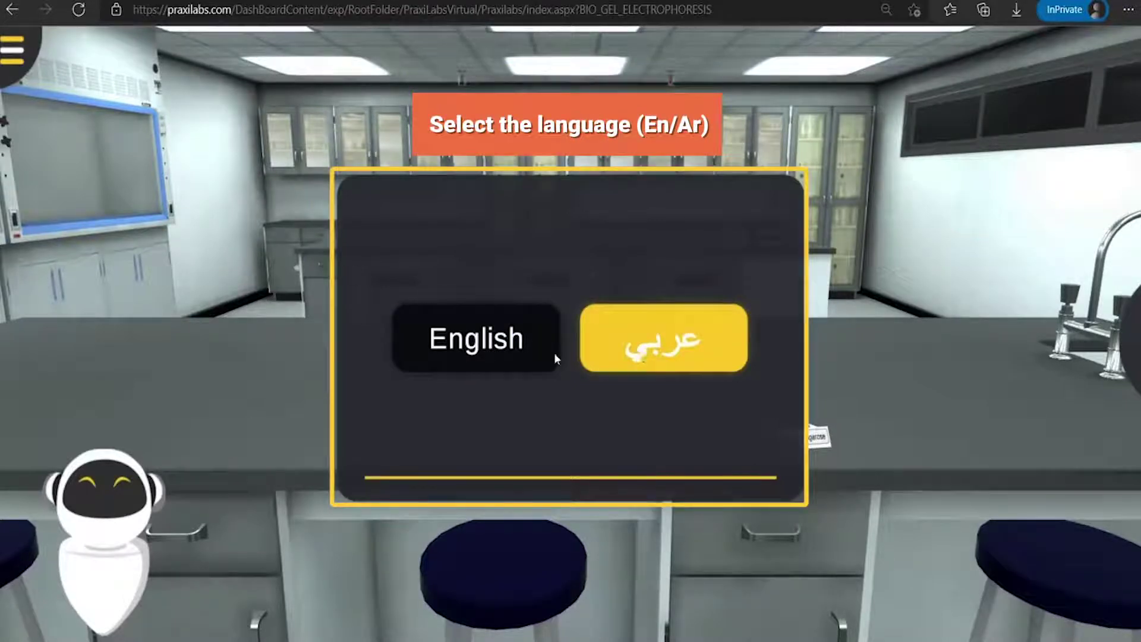
left_click(456, 354)
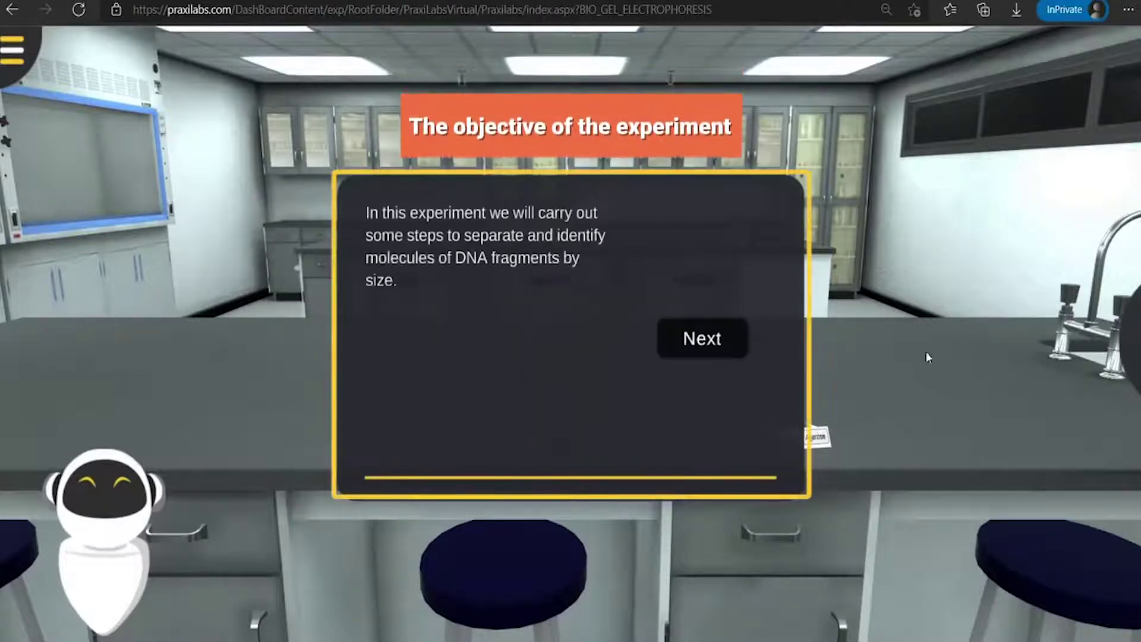
left_click(722, 343)
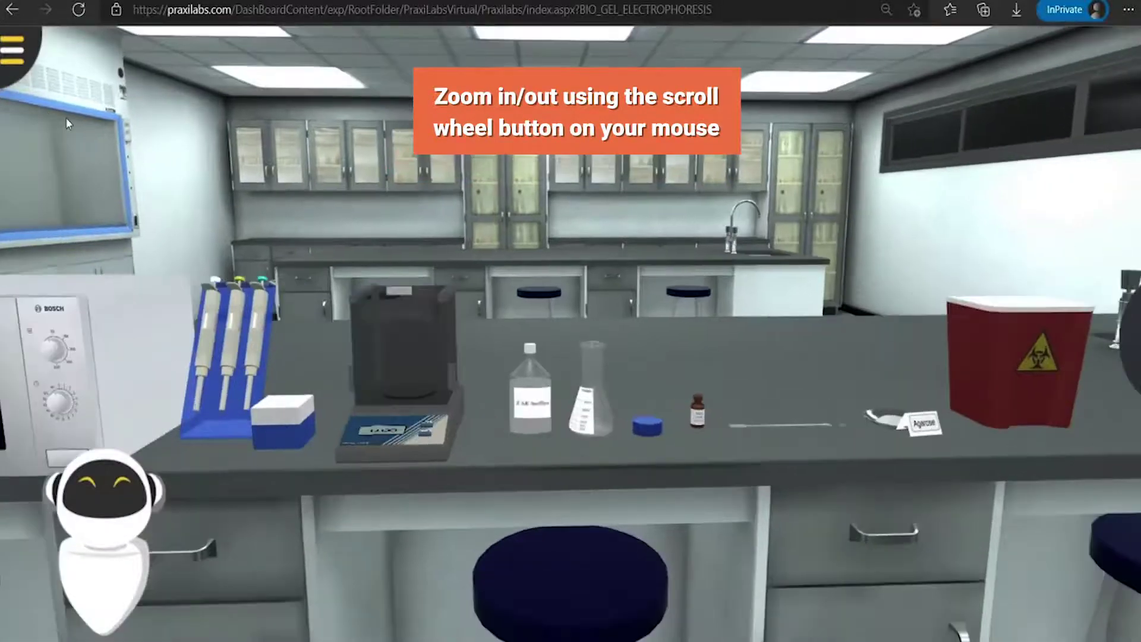
scroll(740, 610, "up", 5)
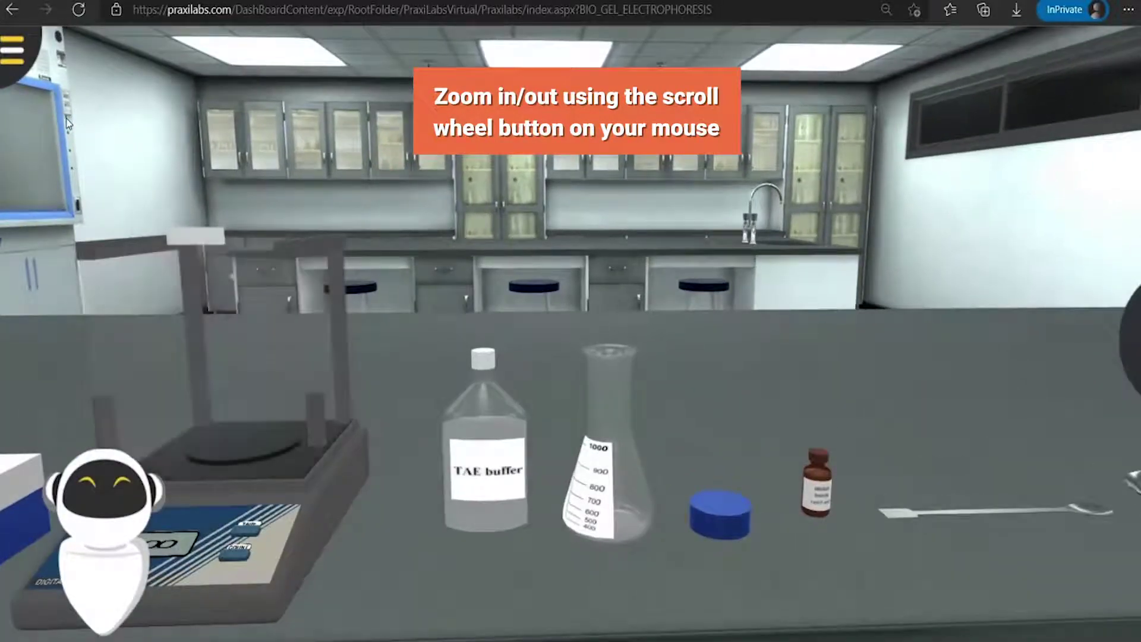
scroll(66, 117, "down", 5)
scroll(66, 119, "down", 3)
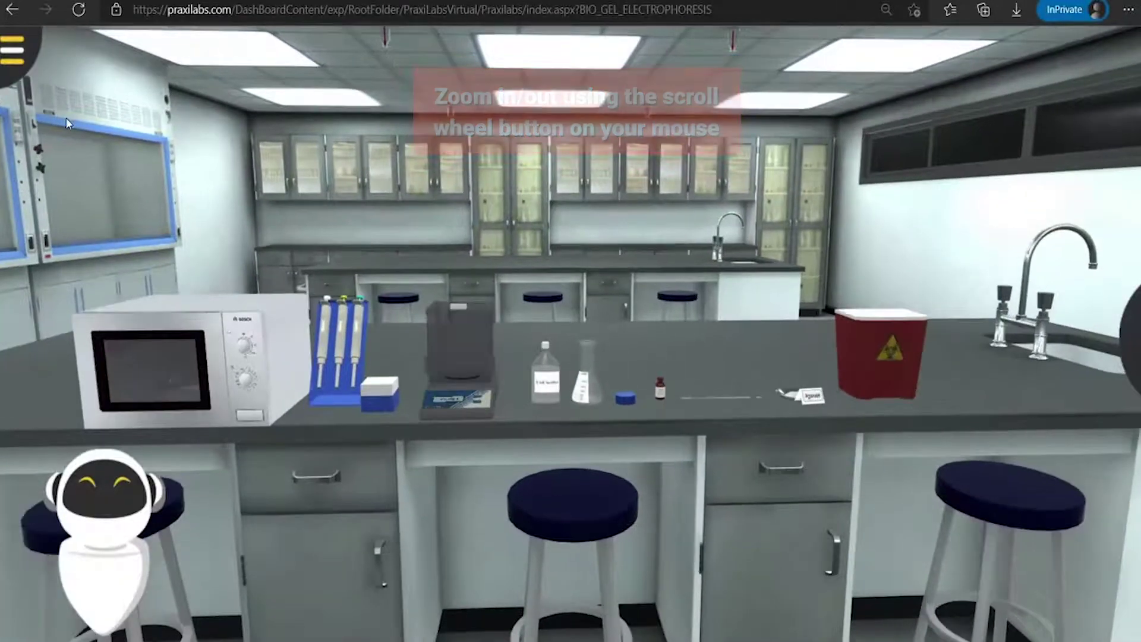
scroll(65, 118, "up", 4)
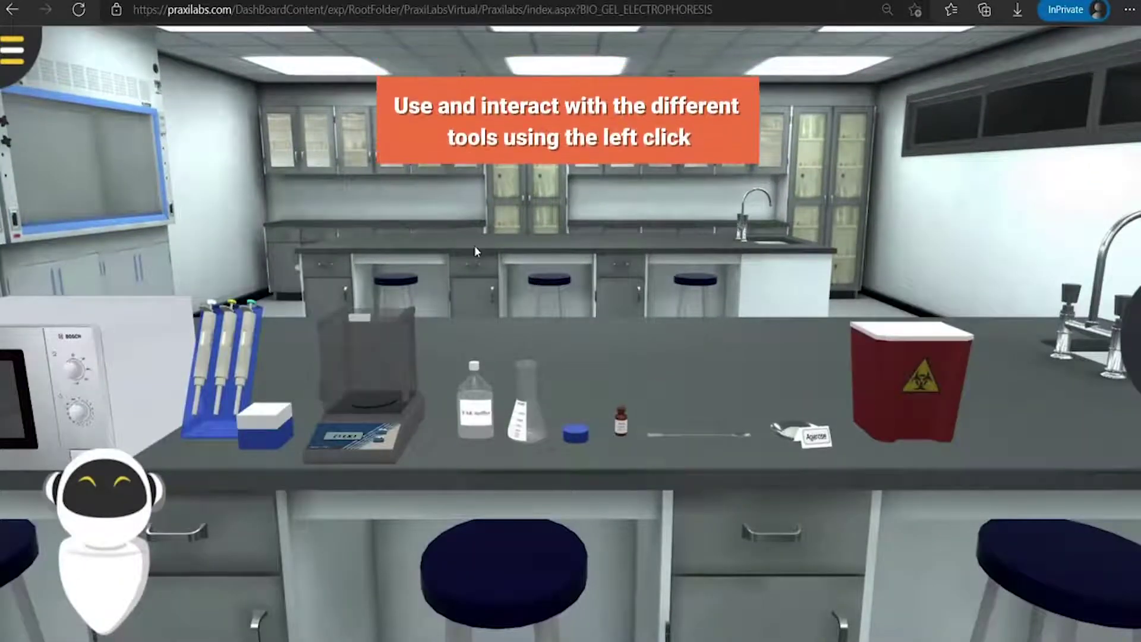
- Put the flask on the balance, tare it, and spatula in 2.0 gm of agarose
left_click(371, 314)
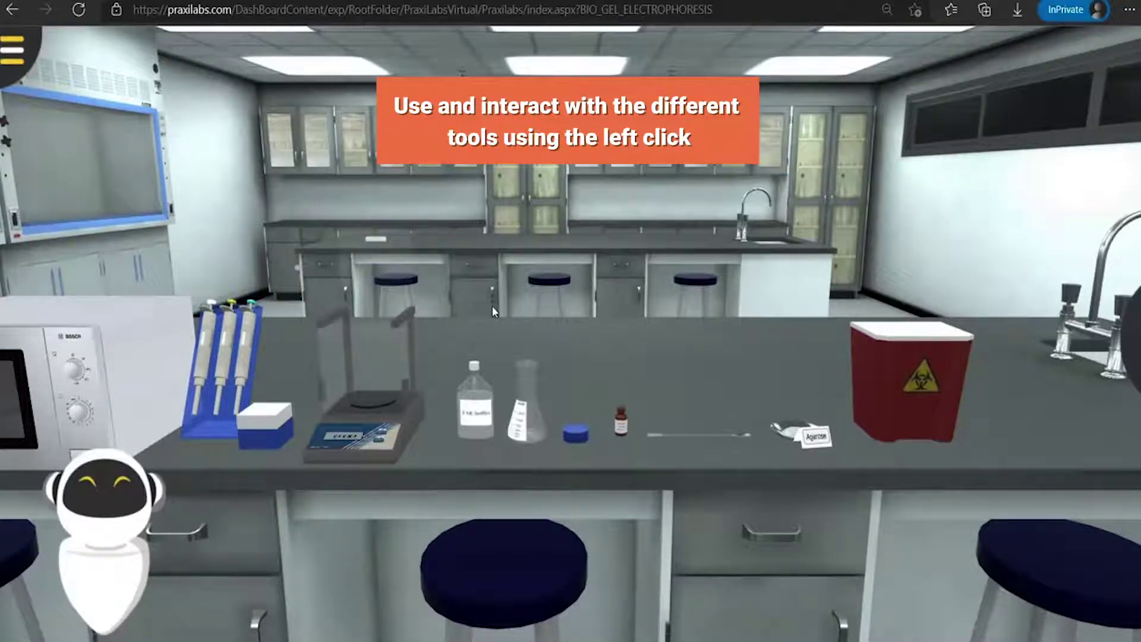
left_click(527, 435)
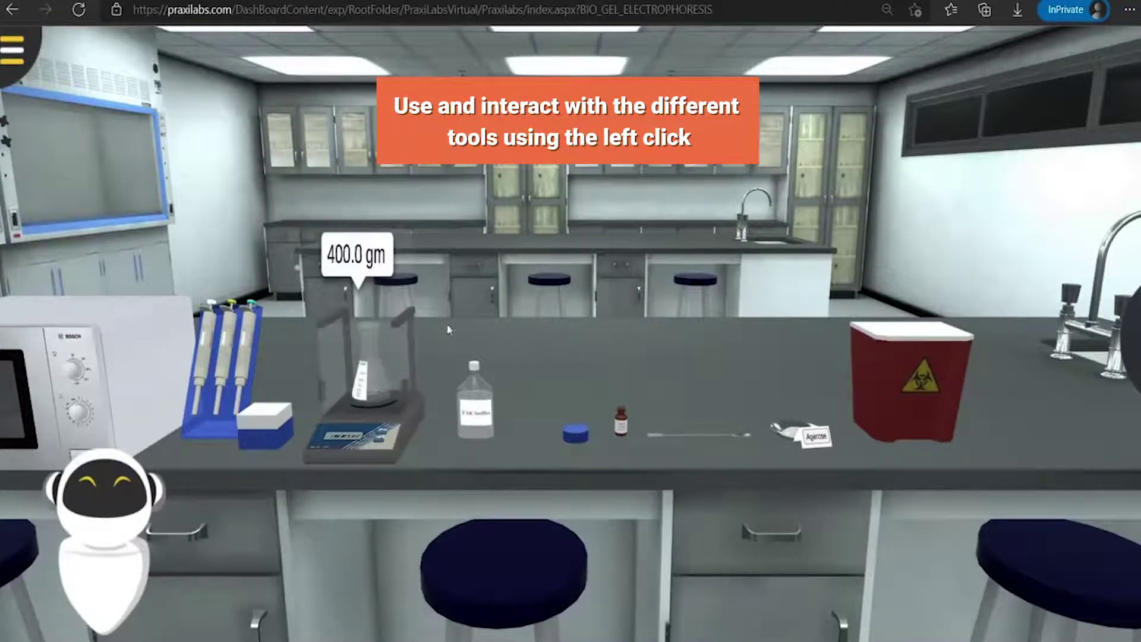
left_click(384, 434)
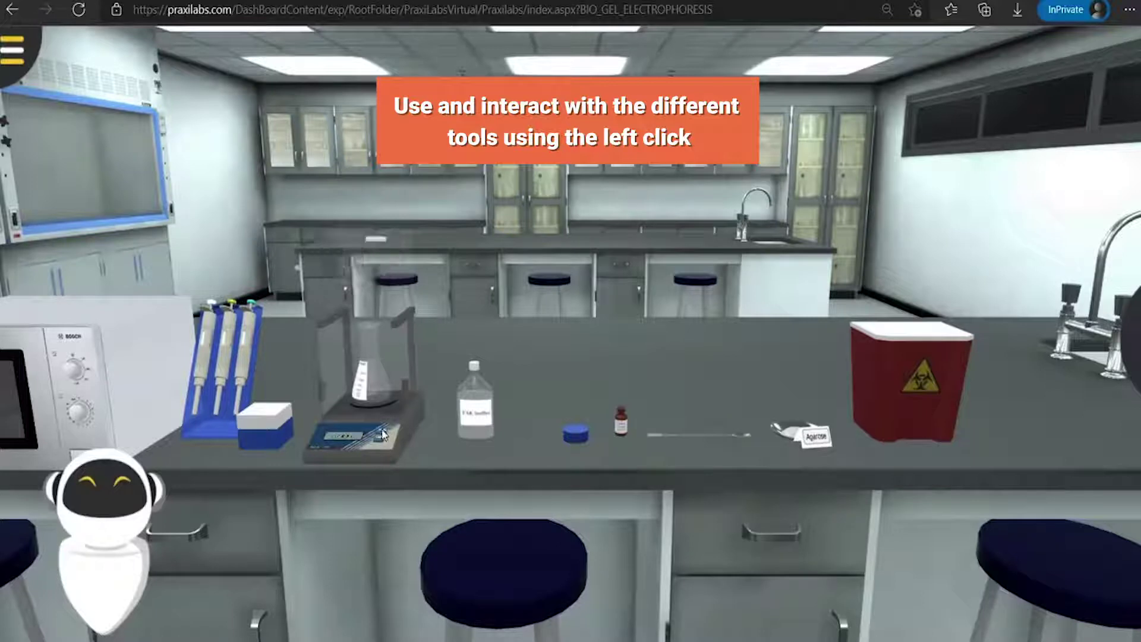
left_click(737, 434)
left_click(419, 342)
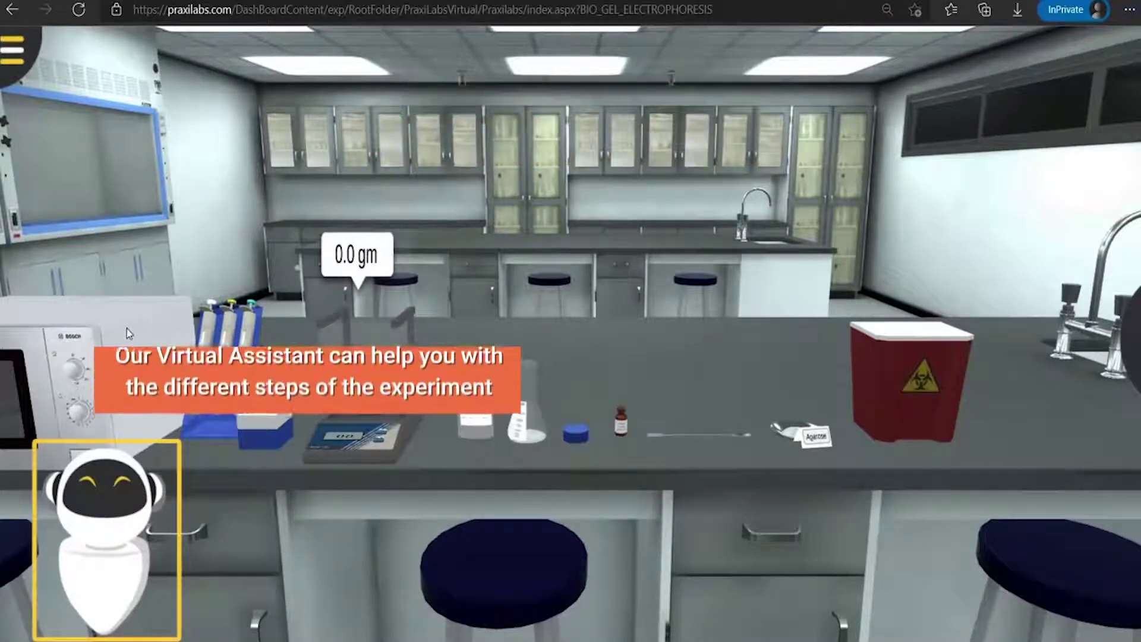
- Bring up the Virtual Assistant instructions and scroll through the five-page PDF overview
left_click(106, 484)
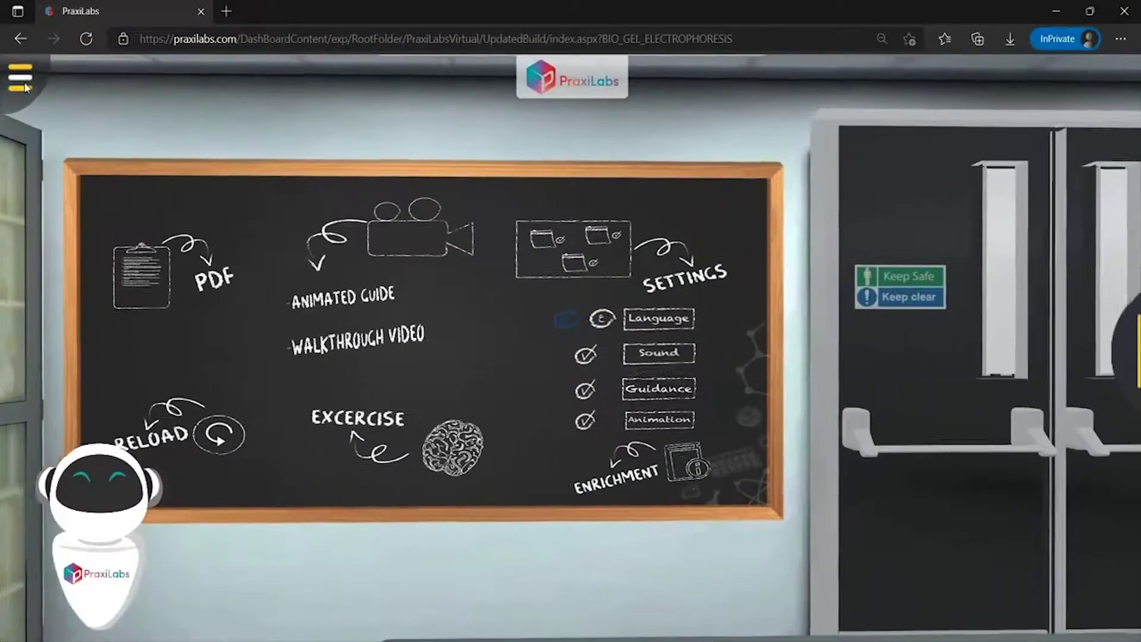
left_click(177, 264)
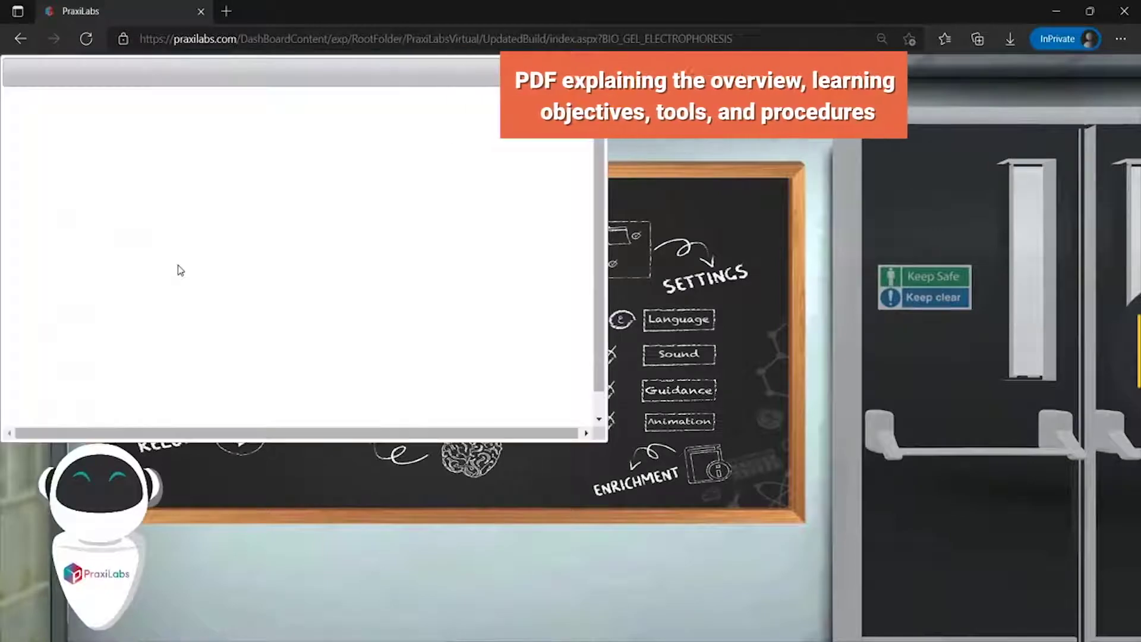
left_click_drag(578, 121, 576, 410)
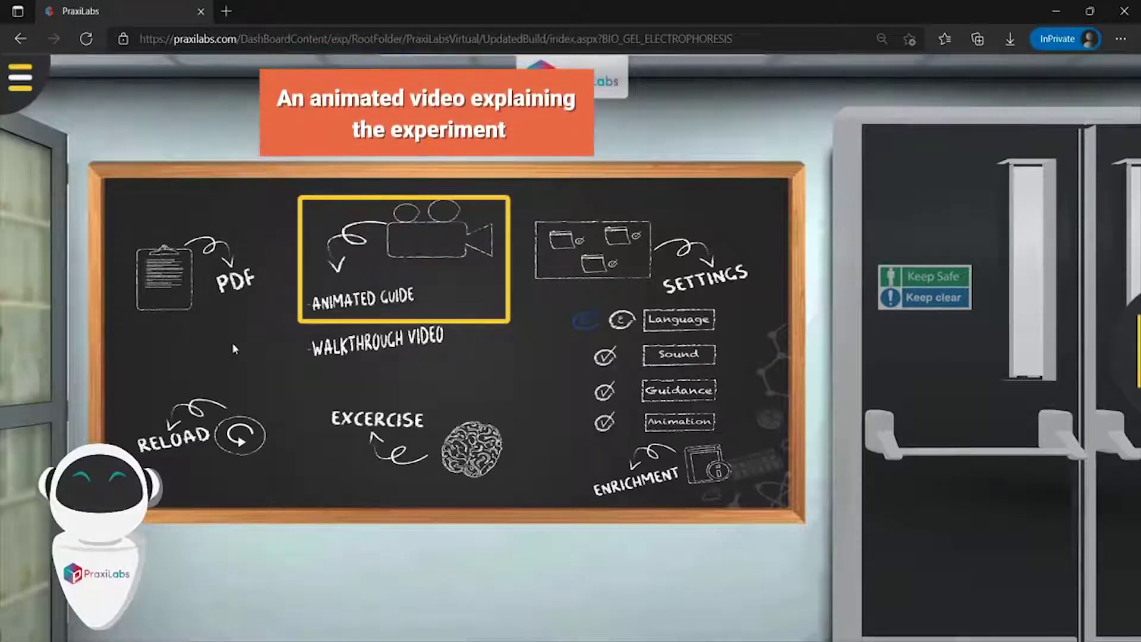
left_click(320, 302)
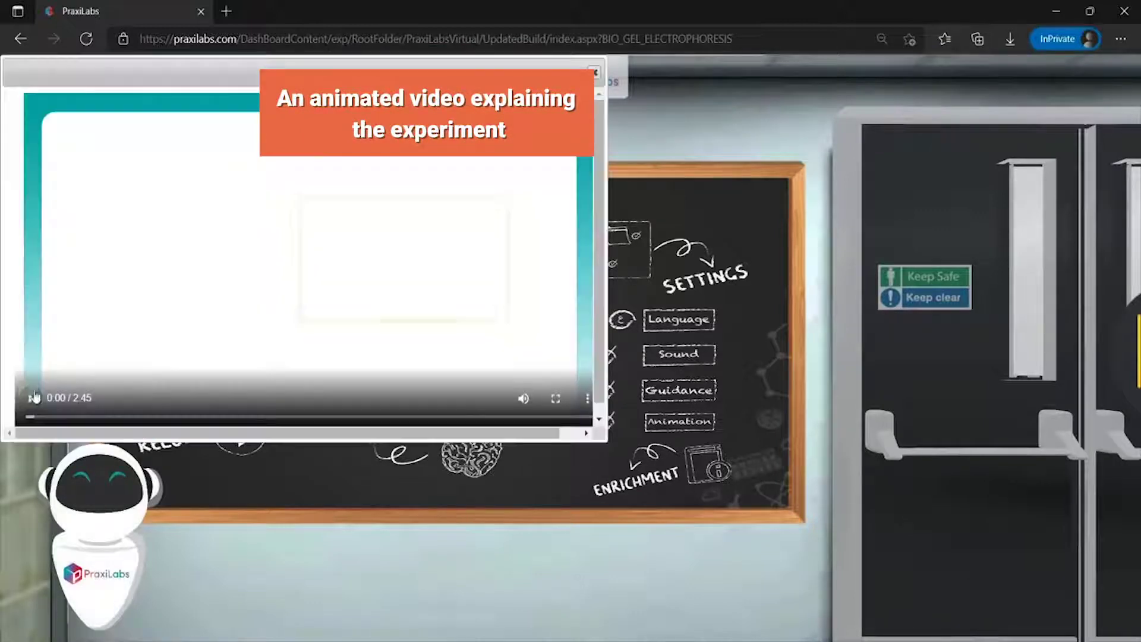
left_click(31, 401)
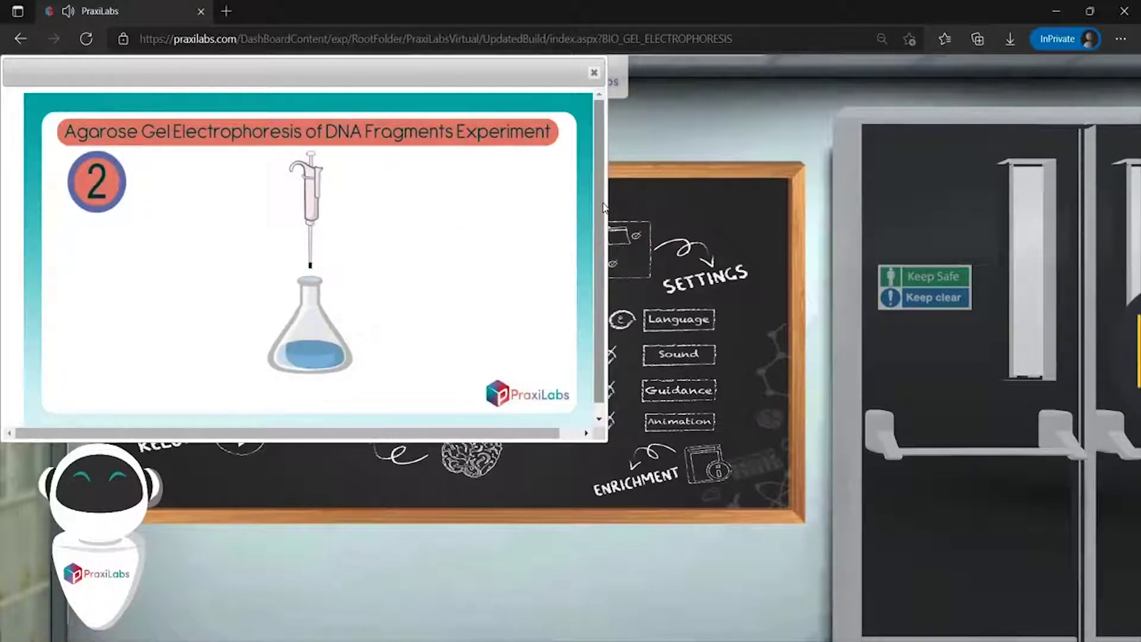
left_click(594, 71)
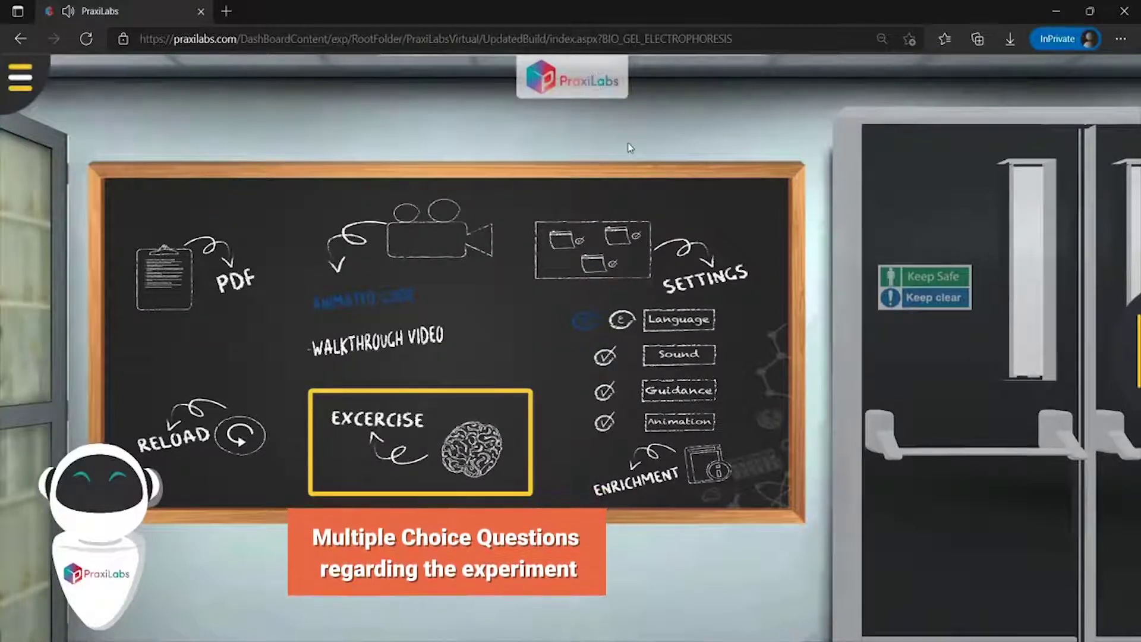
- Step through all the multiple-choice exercise questions to the end
left_click(361, 422)
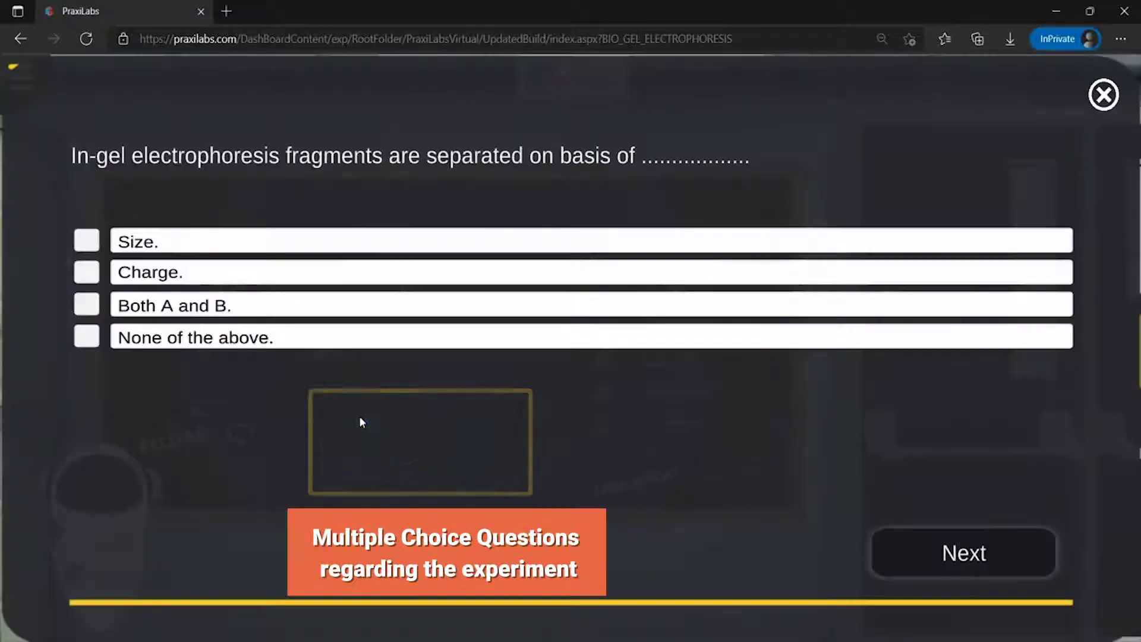
left_click(922, 544)
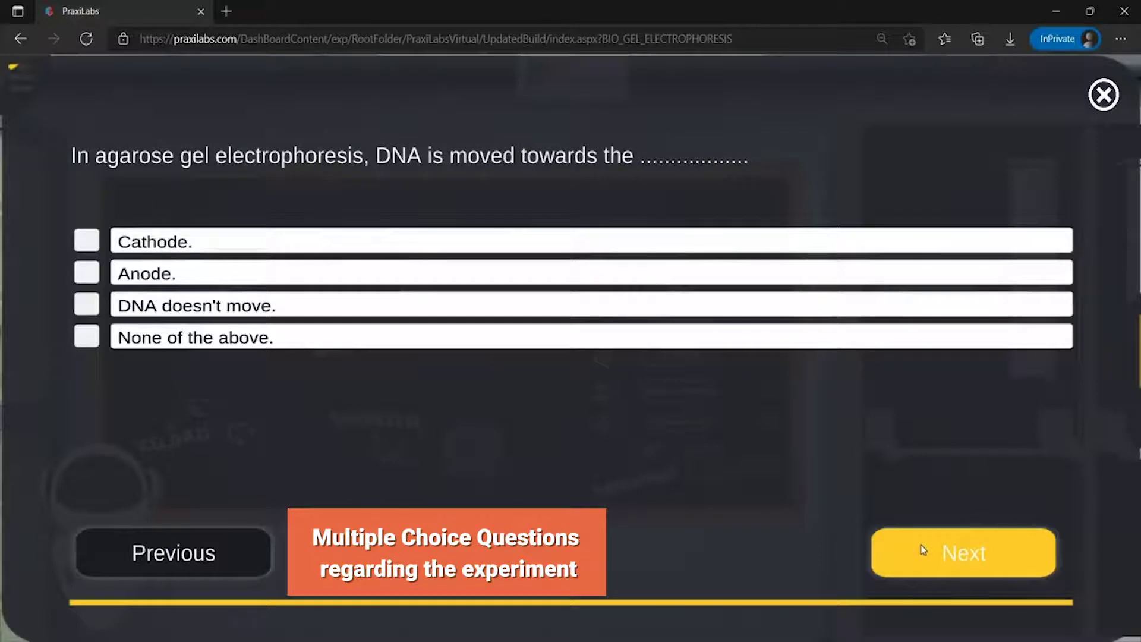
left_click(922, 545)
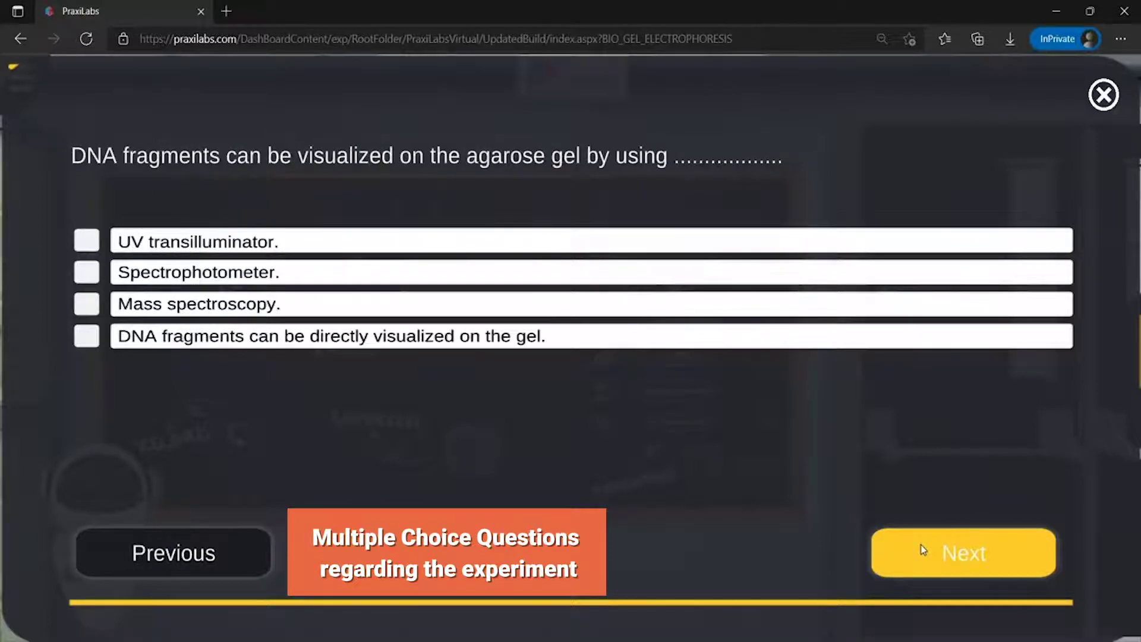
left_click(921, 545)
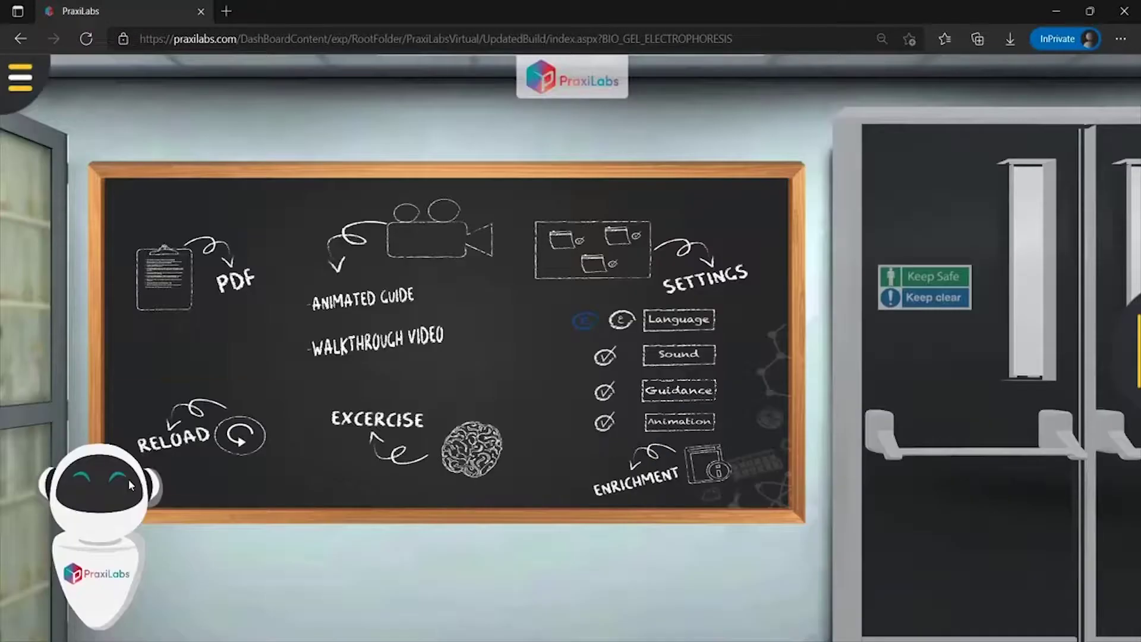
- Reload the experiment in English and return to the blackboard of lab resources
left_click(235, 432)
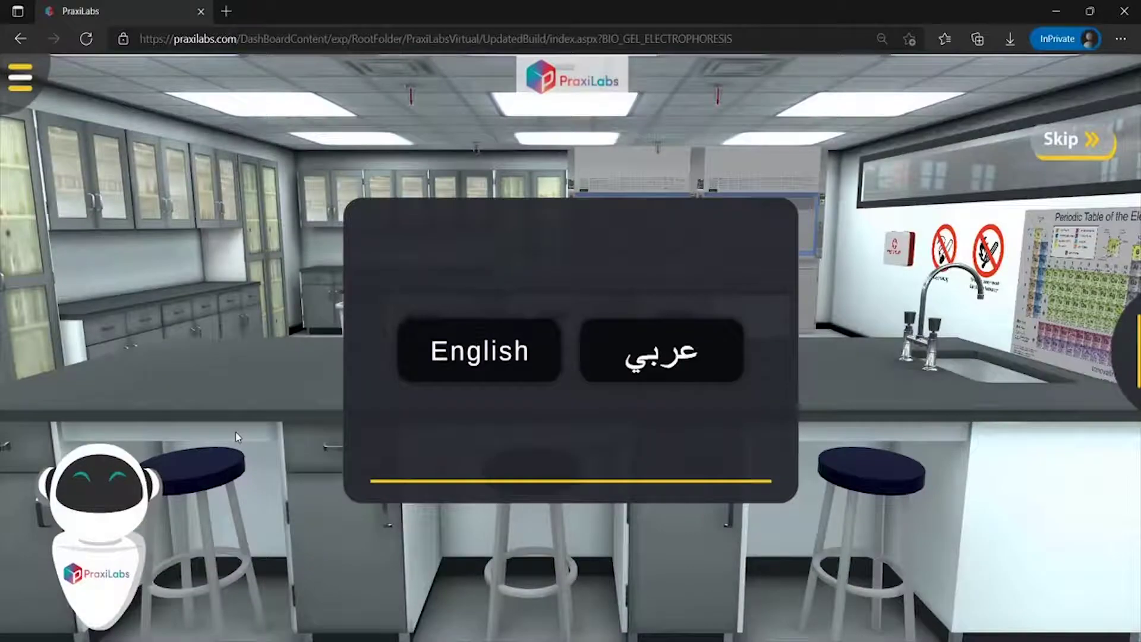
left_click(454, 352)
left_click(20, 81)
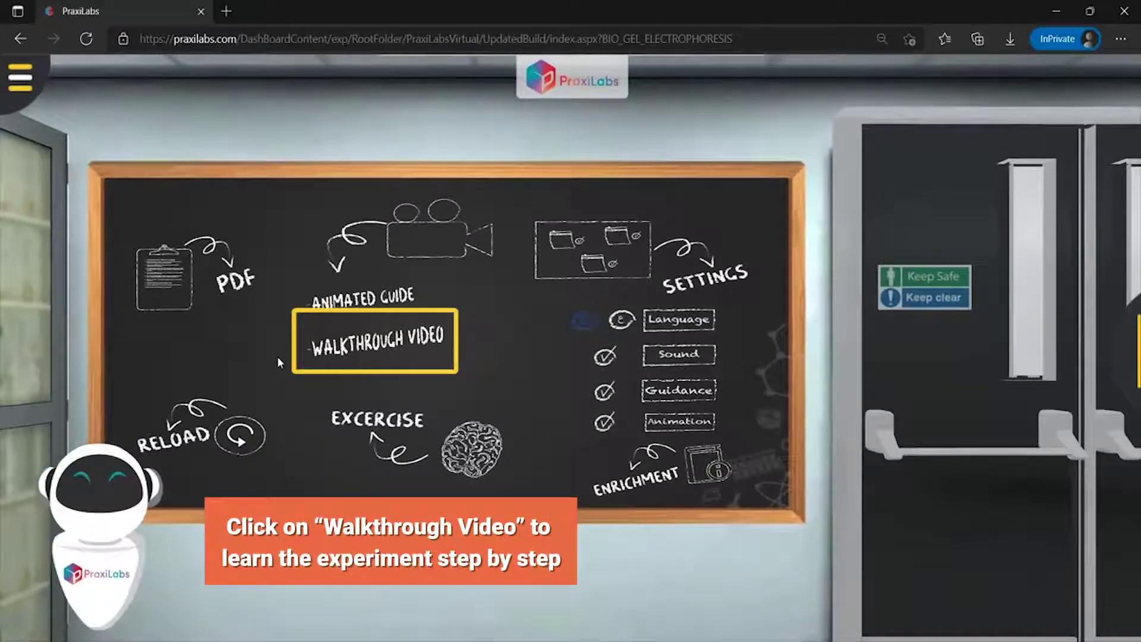
left_click(337, 343)
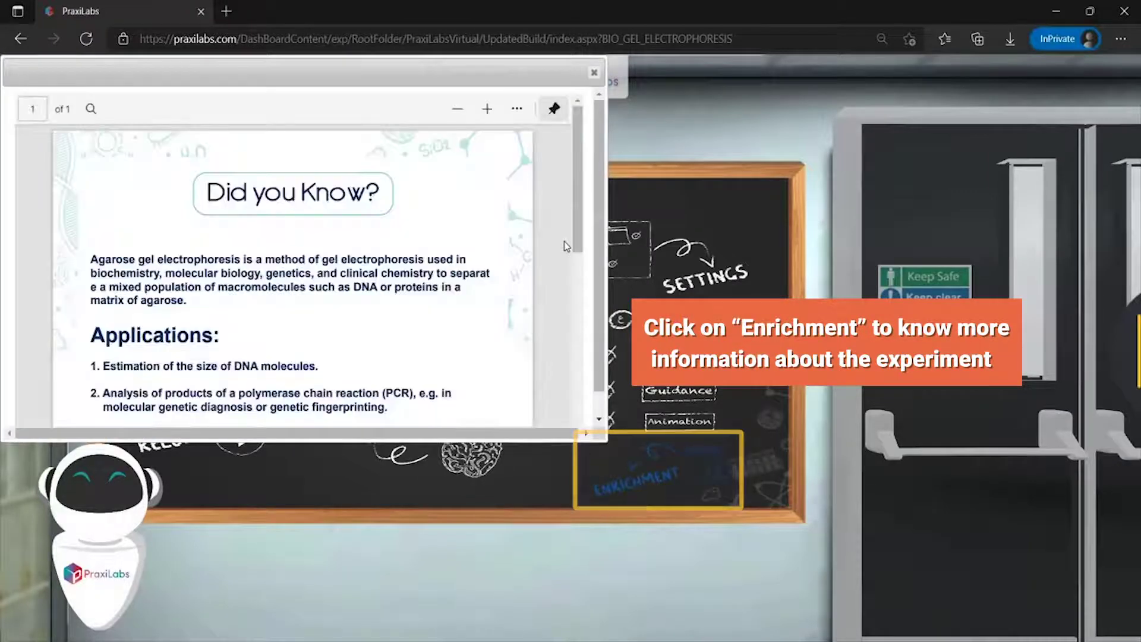
left_click_drag(577, 151, 576, 268)
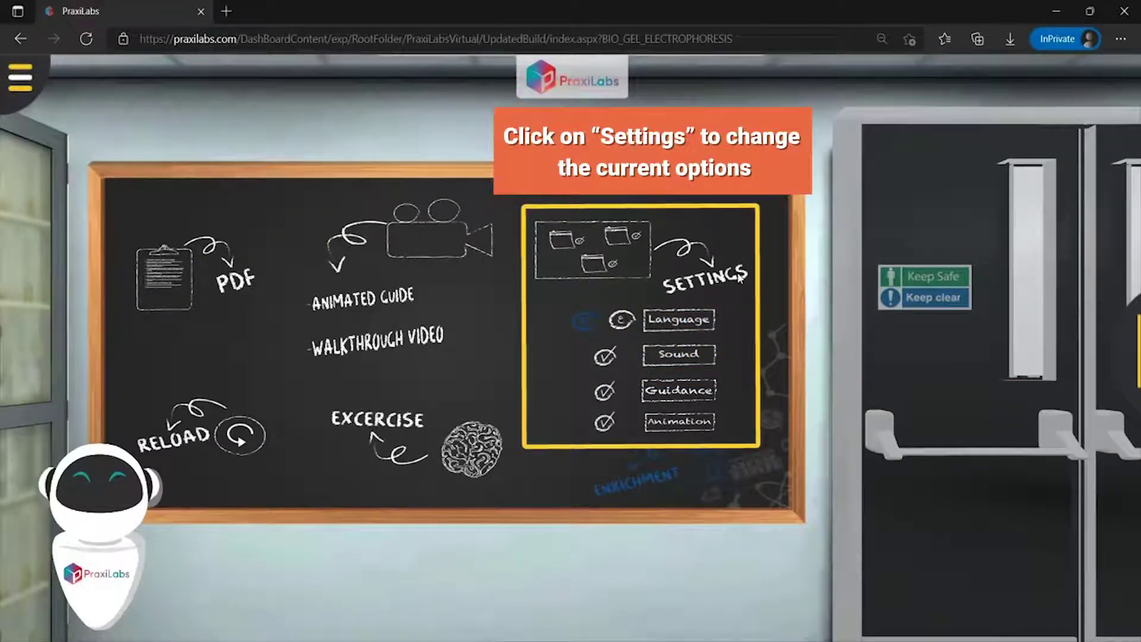
- Switch Language to Arabic and back to English, then uncheck Animation
left_click(617, 320)
left_click(581, 320)
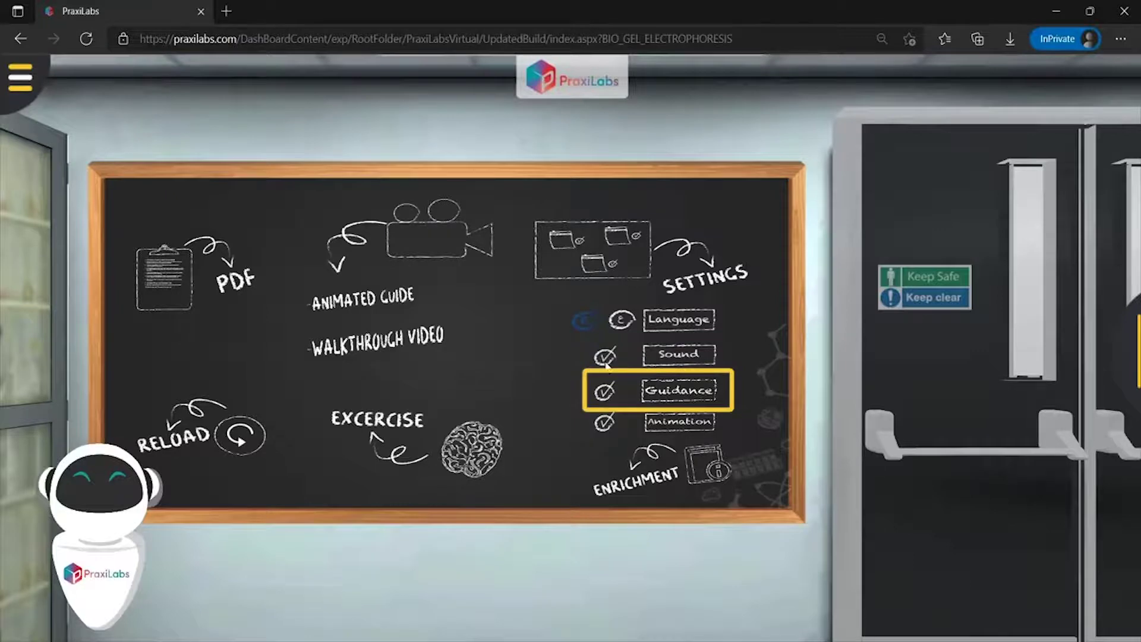
left_click(605, 422)
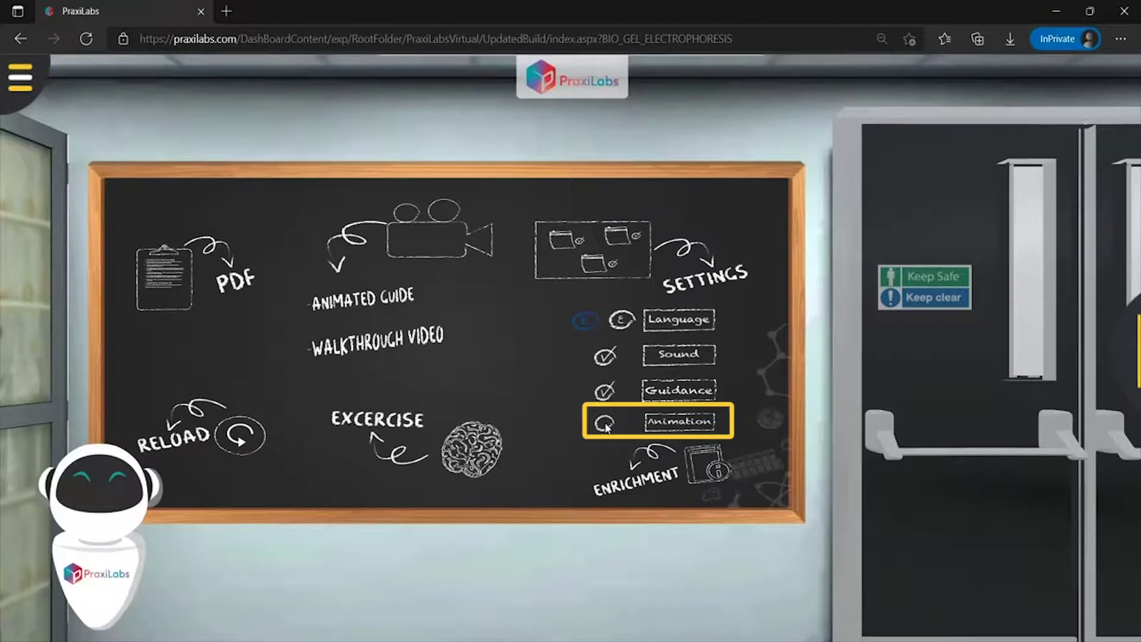